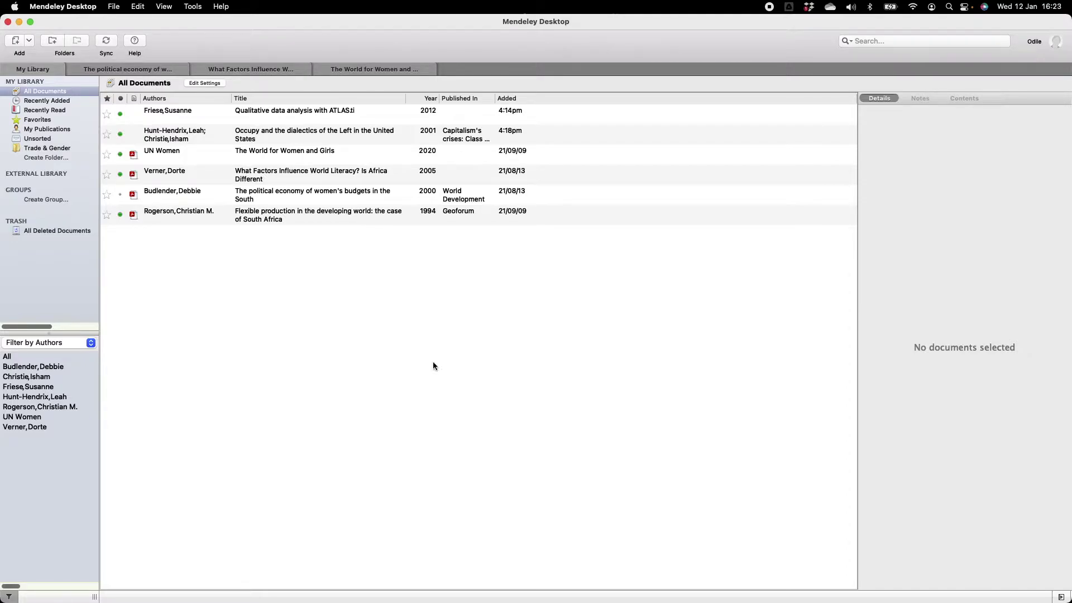
- Open the World Literacy paper and highlight the Introduction's first paragraph through 'ameliorated' in blue
double_click(271, 175)
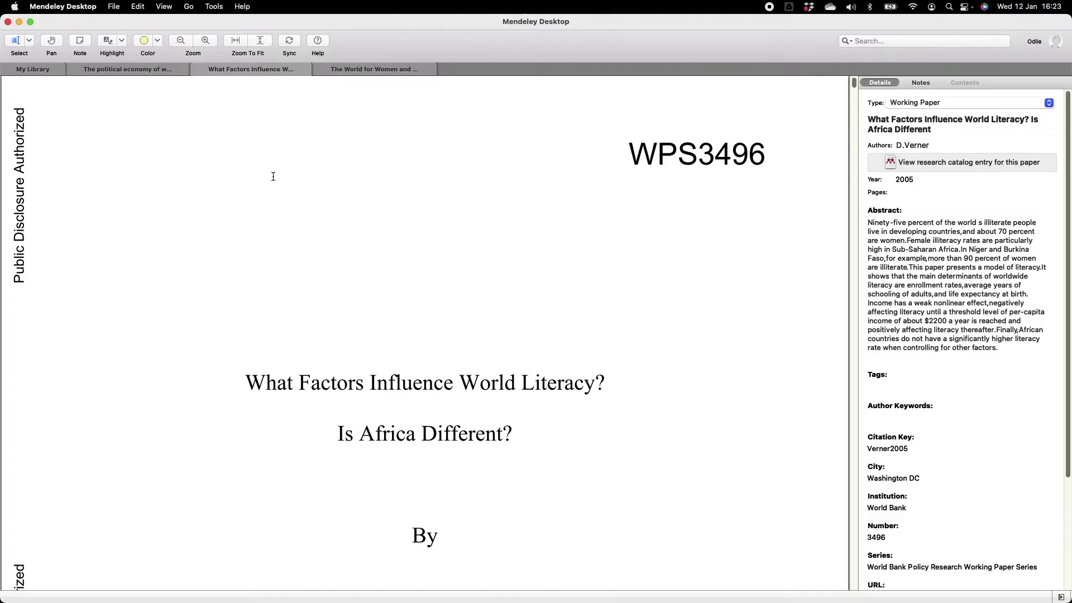
scroll(273, 176, down, 5)
scroll(272, 176, down, 5)
scroll(272, 176, down, 5)
scroll(272, 175, down, 5)
scroll(272, 176, down, 5)
scroll(273, 176, down, 5)
scroll(273, 176, down, 2)
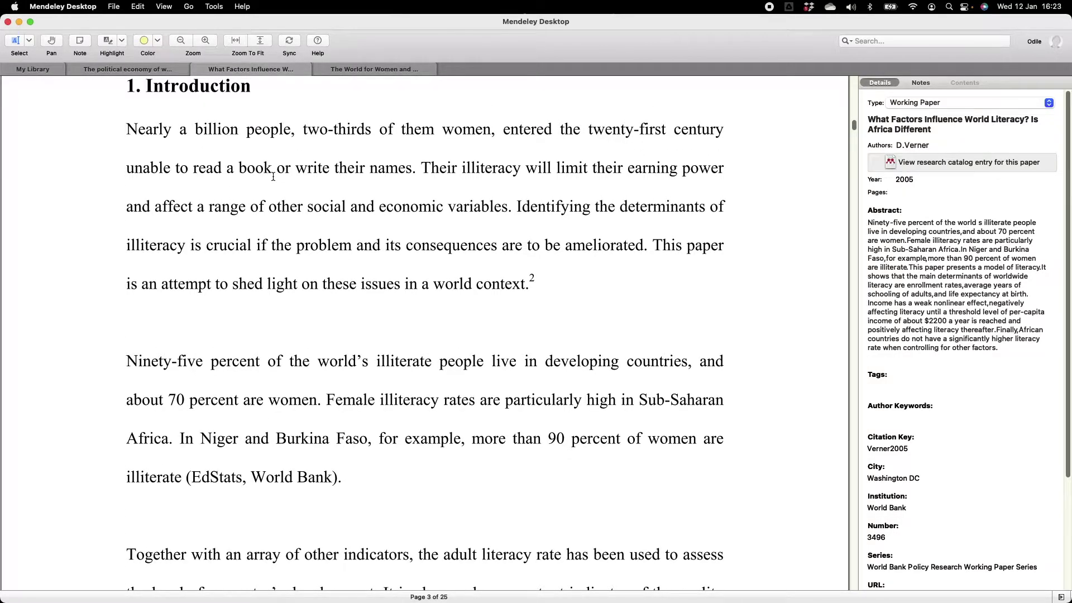
click(121, 39)
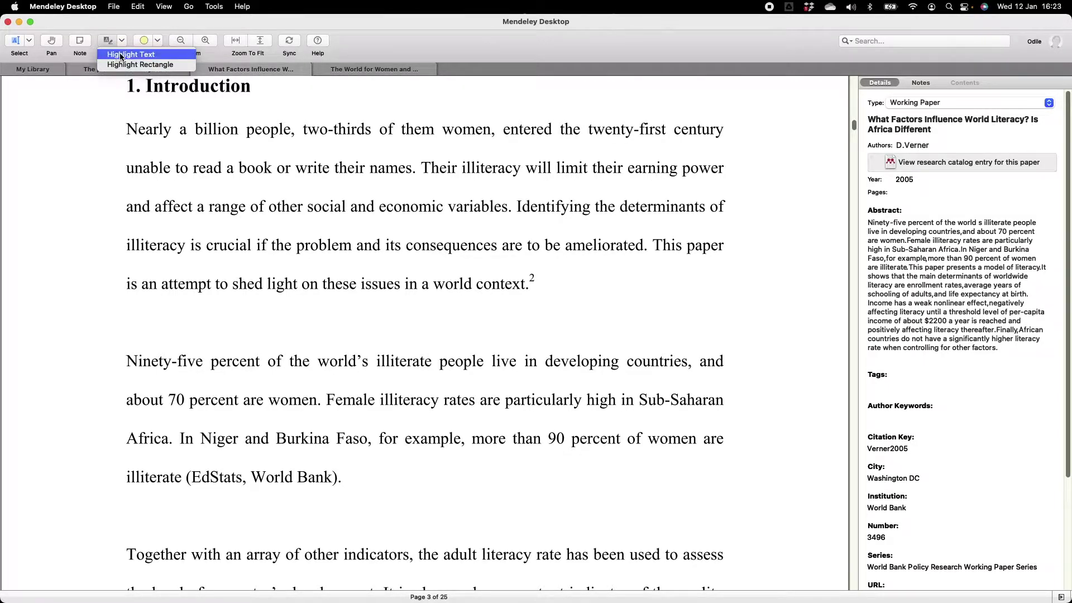
click(120, 55)
click(157, 42)
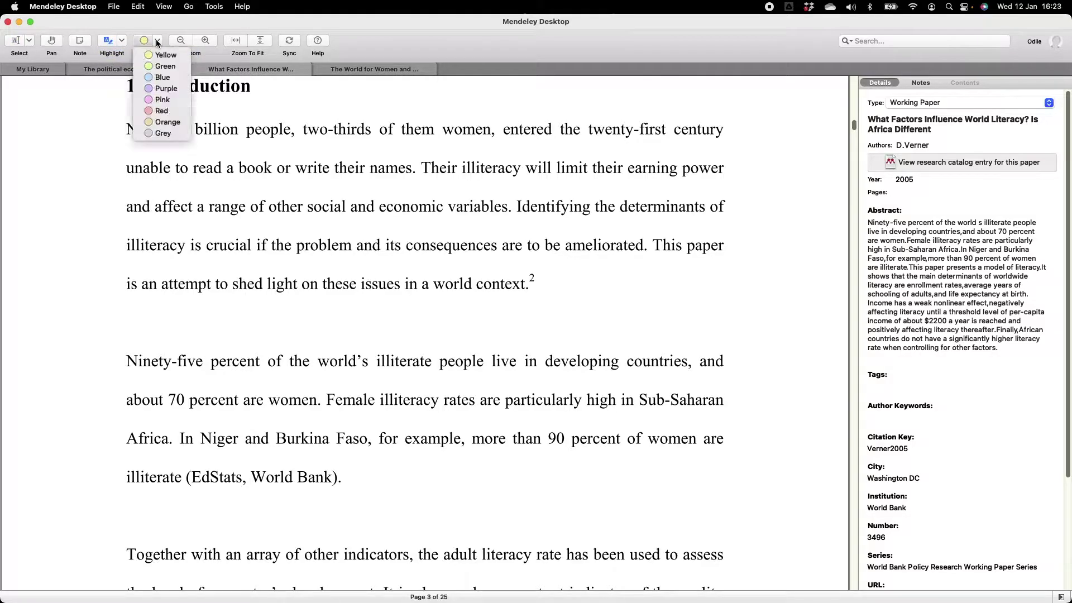
click(159, 77)
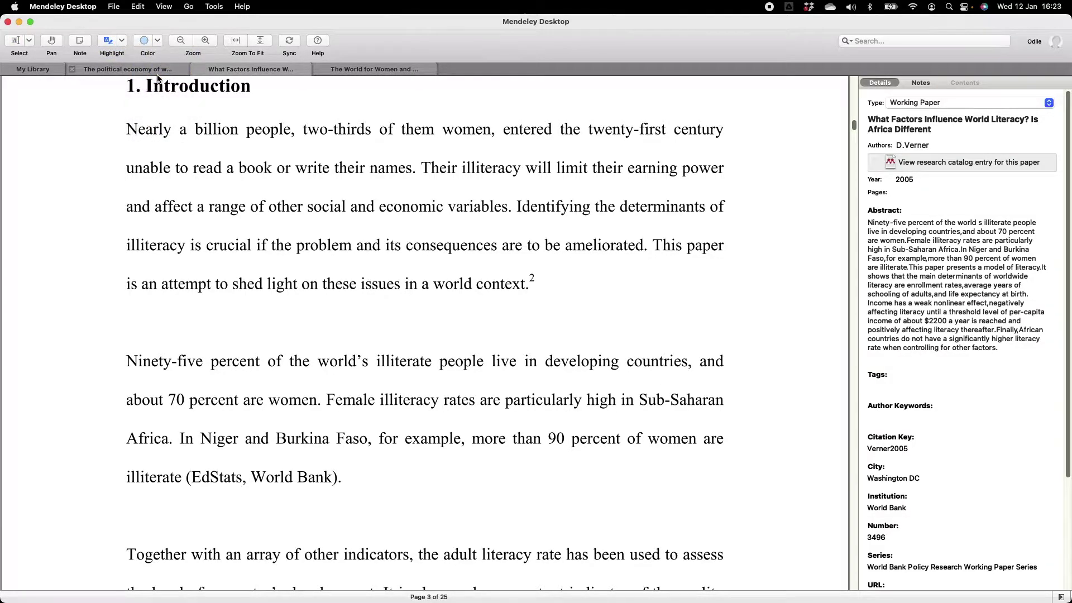
mouse_move(126, 131)
mouse_down()
mouse_move(589, 245)
mouse_move(645, 248)
mouse_up()
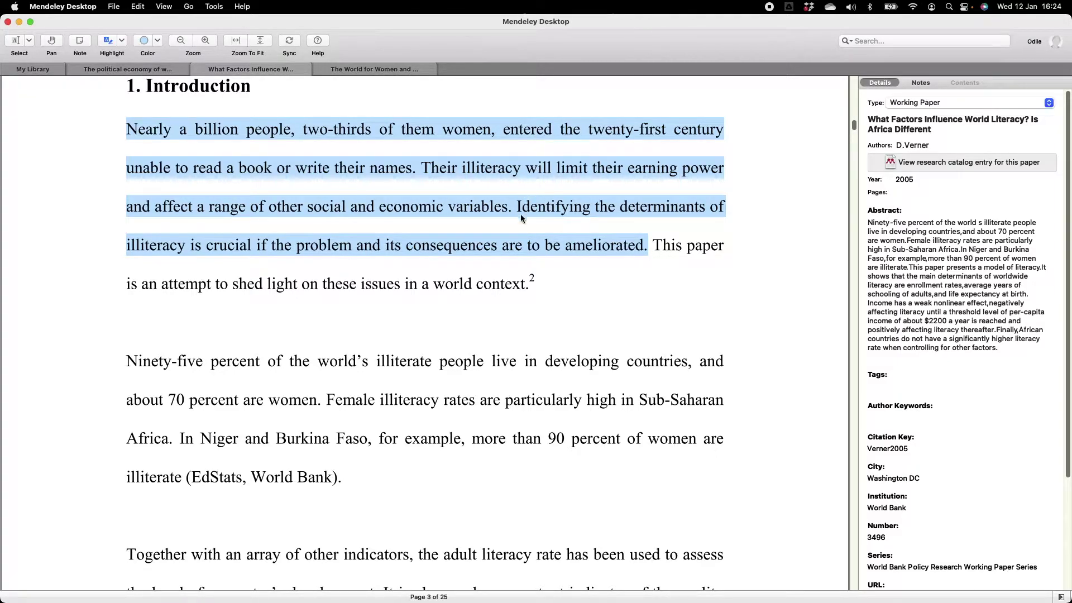
click(122, 42)
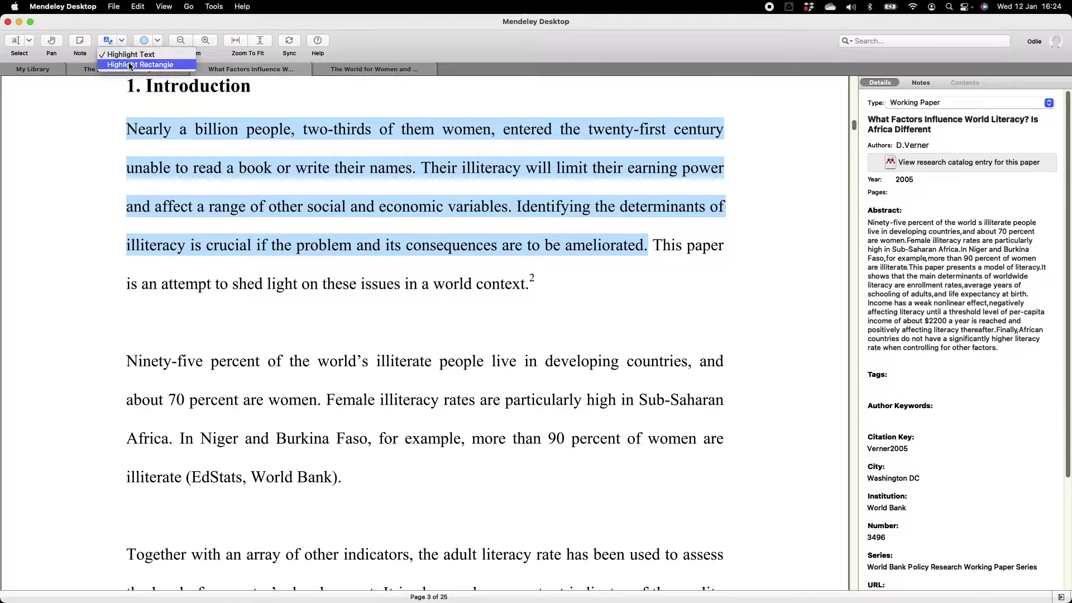
- Draw a blue rectangular highlight over the 'Ninety-five percent…' paragraph on page 3
click(129, 66)
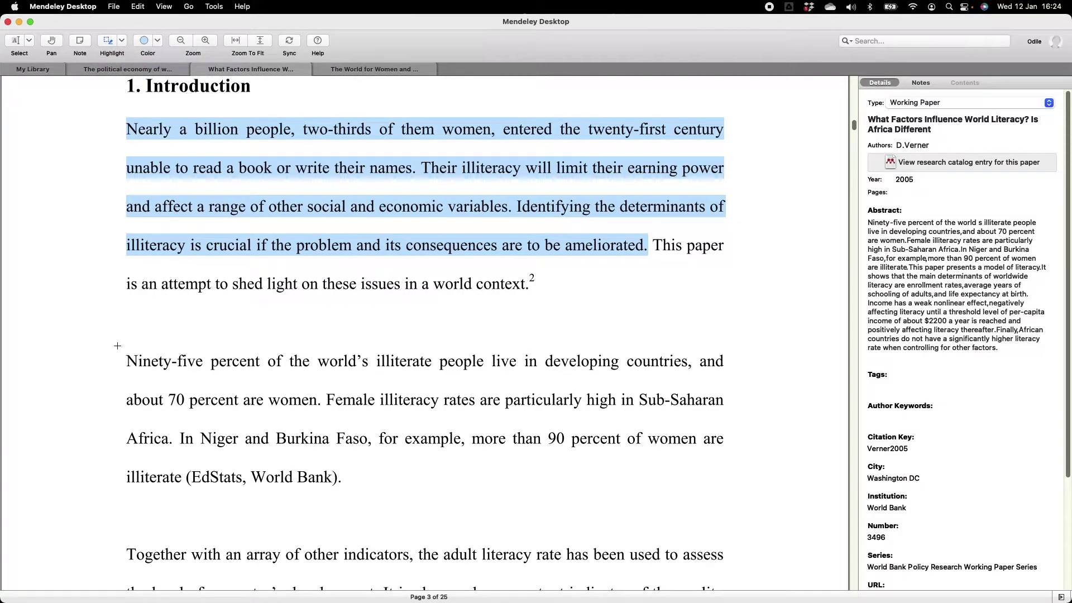
drag(118, 345, 732, 497)
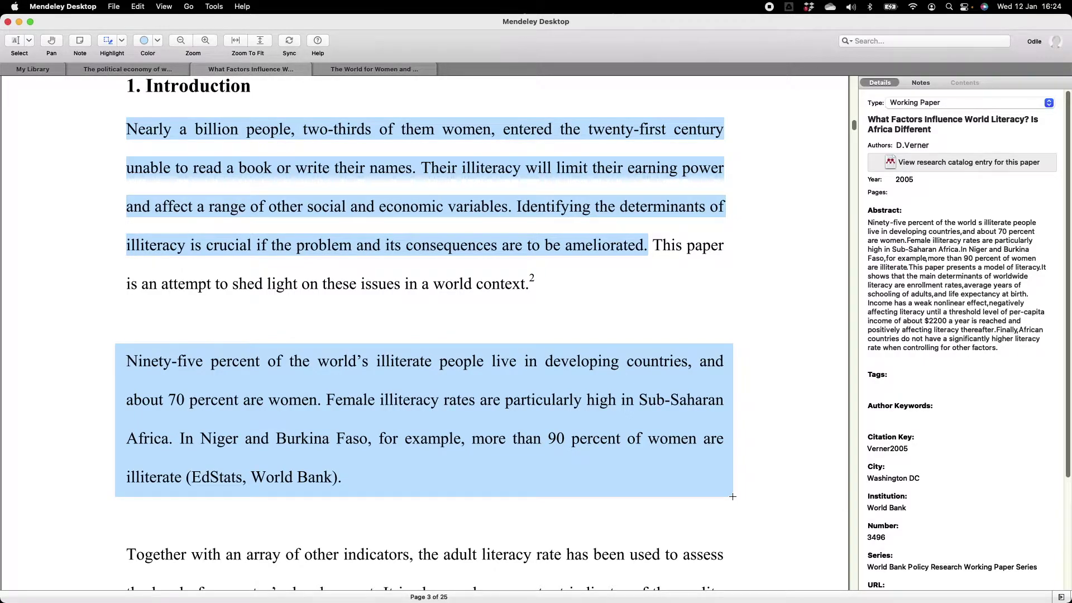
click(81, 43)
- Pin a sticky note reading 'This is an important part of the reading.' beside the first paragraph
click(549, 286)
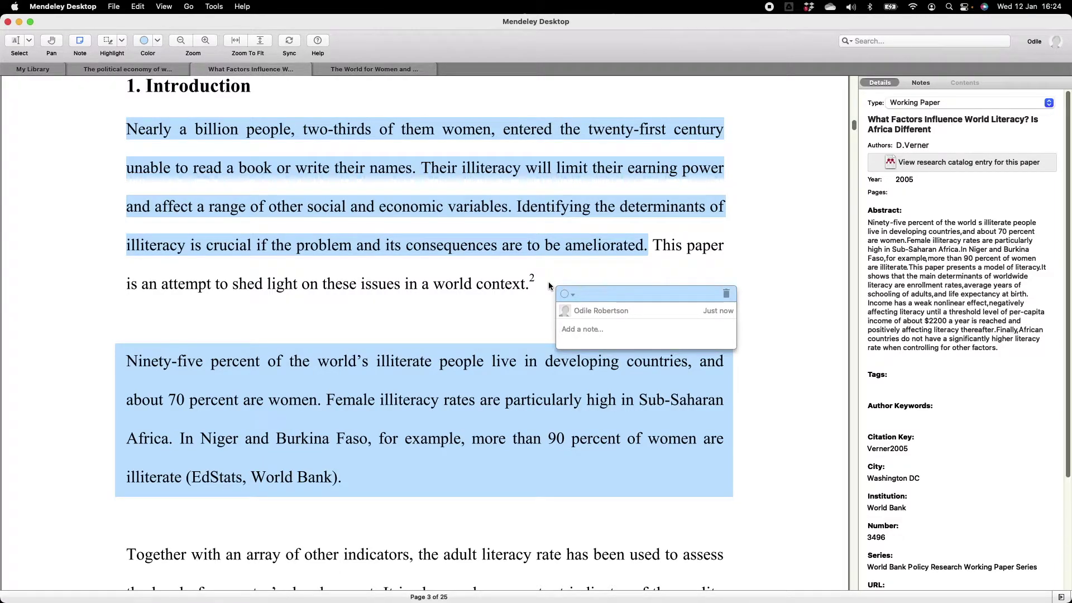
text(This is an important part o)
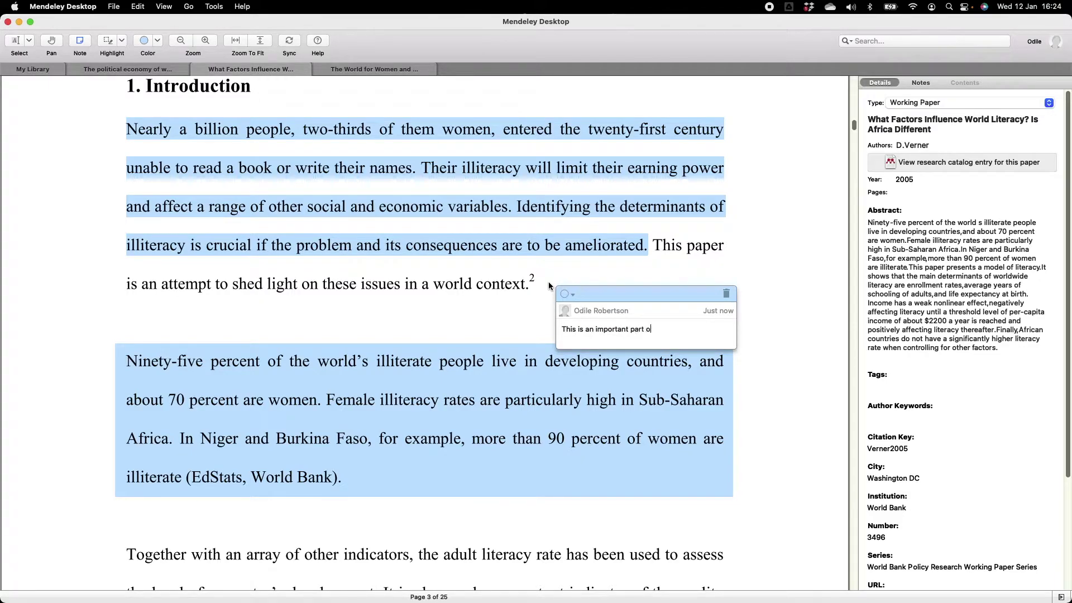
text(f the reading.)
click(753, 266)
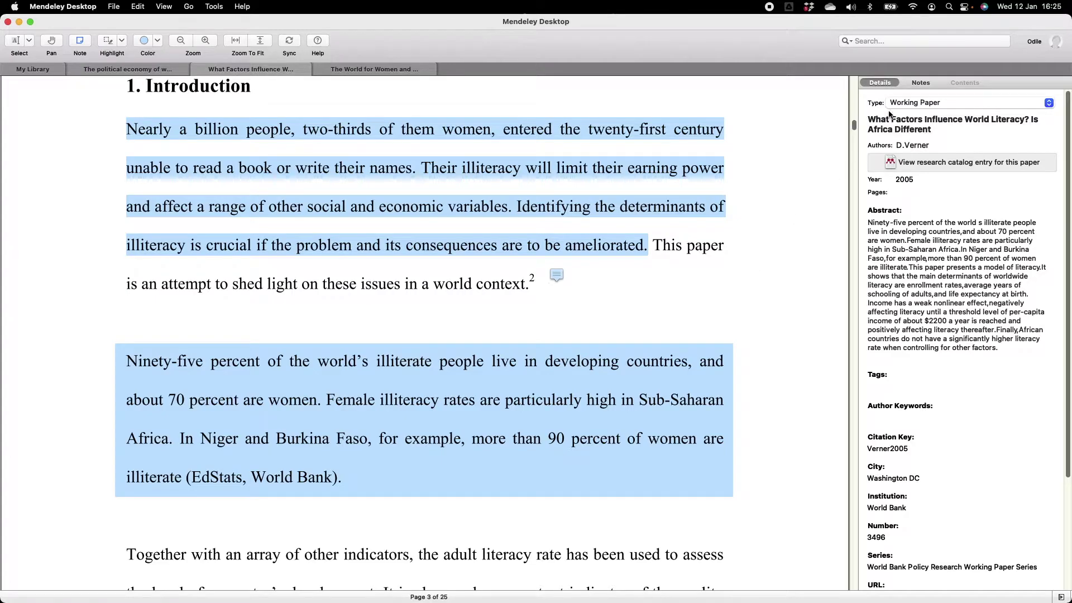
click(919, 84)
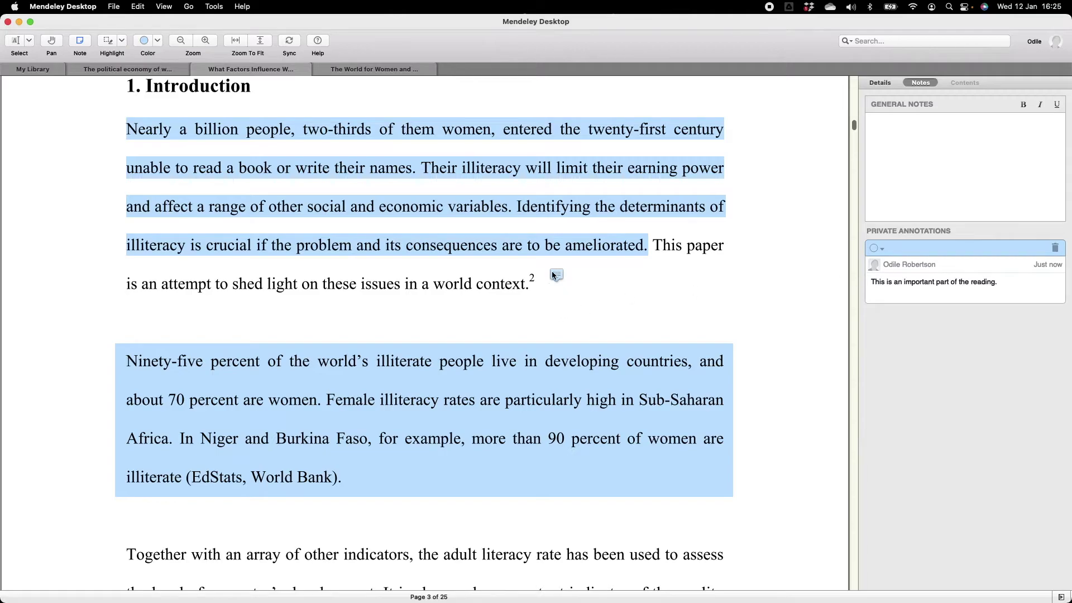
- Enter 'This is an important note.' as the paper's general note
click(901, 157)
text(This is an important)
text( note.)
click(33, 69)
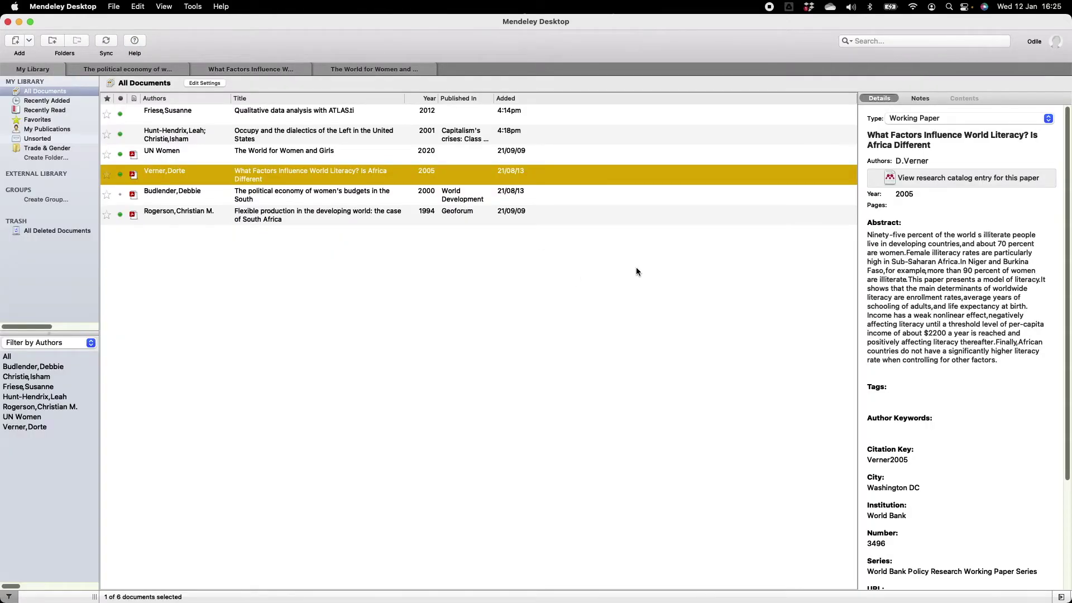
- Search the library's note text for 'important', then clear the search
click(636, 271)
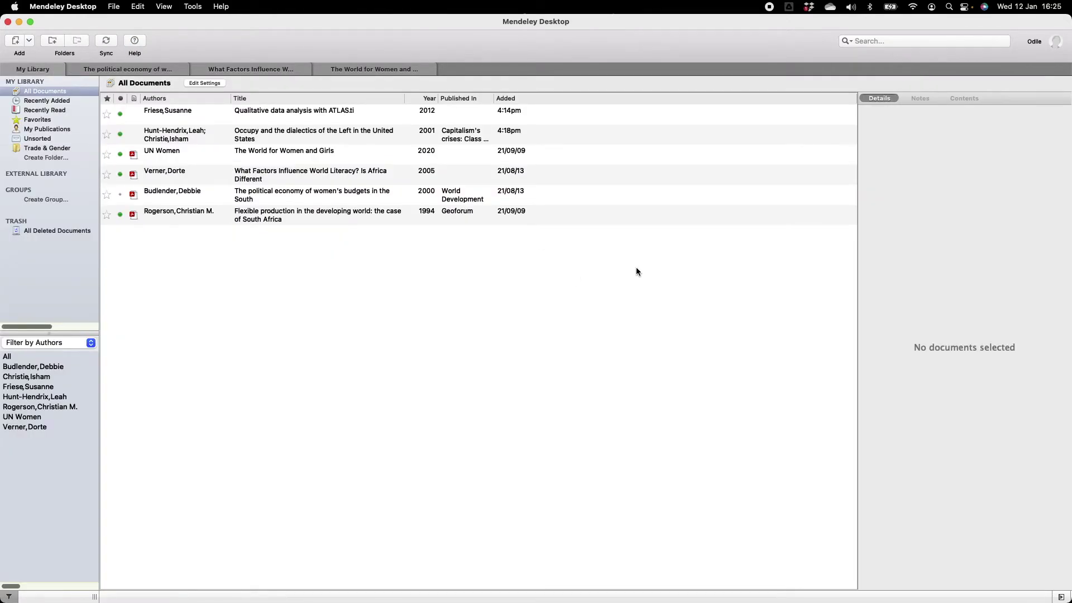
click(848, 40)
click(854, 93)
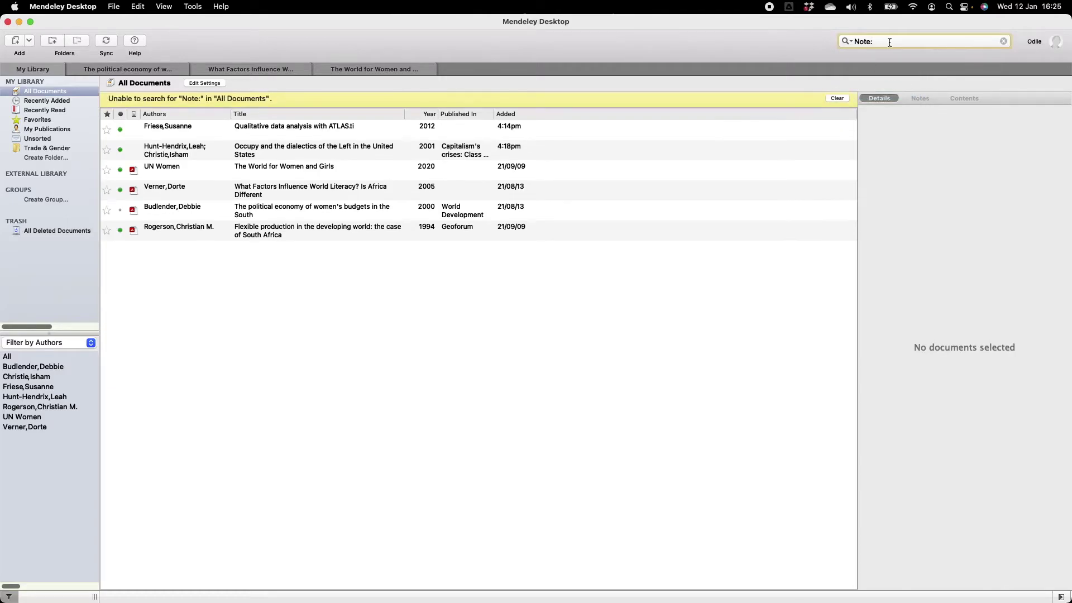
text(important)
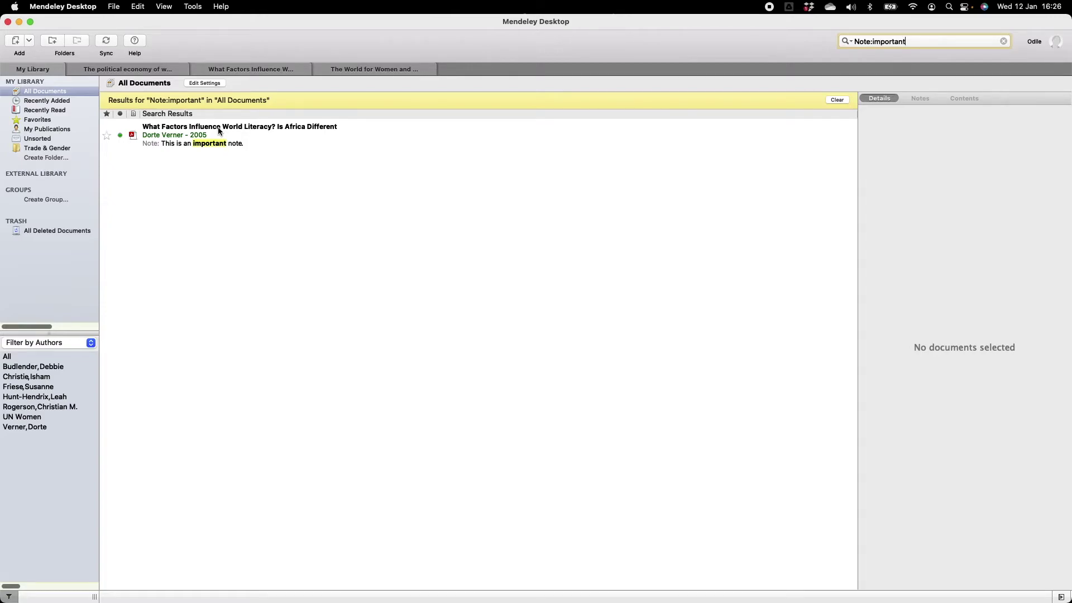
click(832, 101)
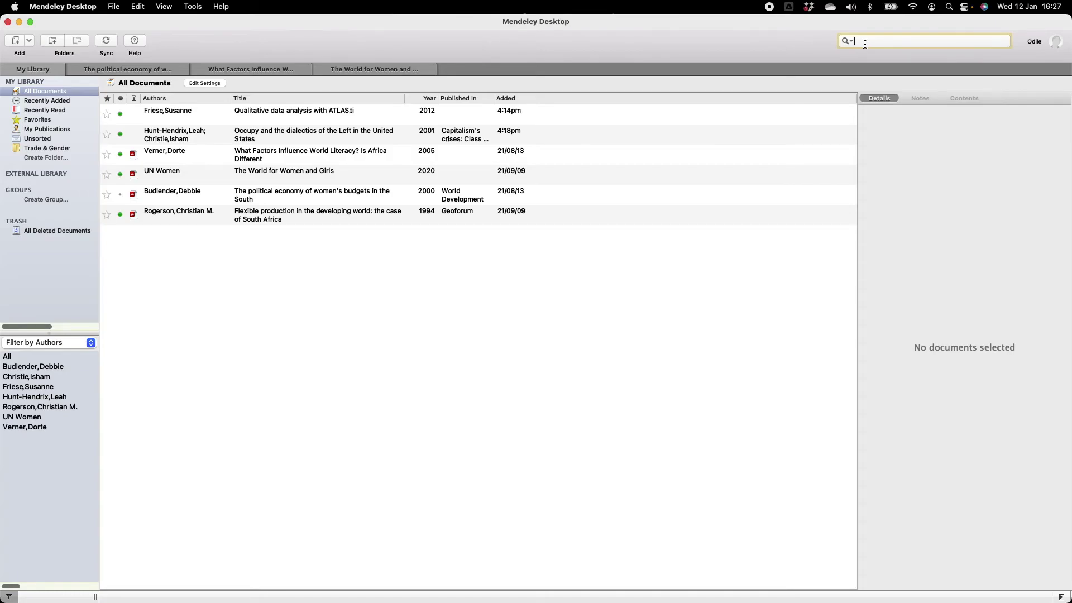
text(deficit)
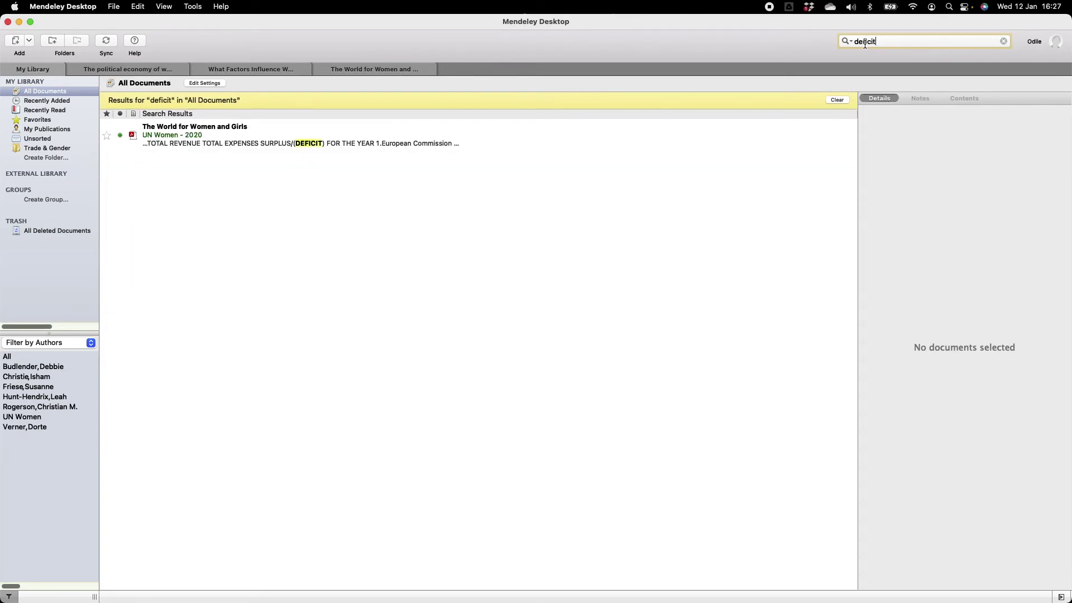
- Clear the keyword search and filter the library to author Isham Christie
click(838, 100)
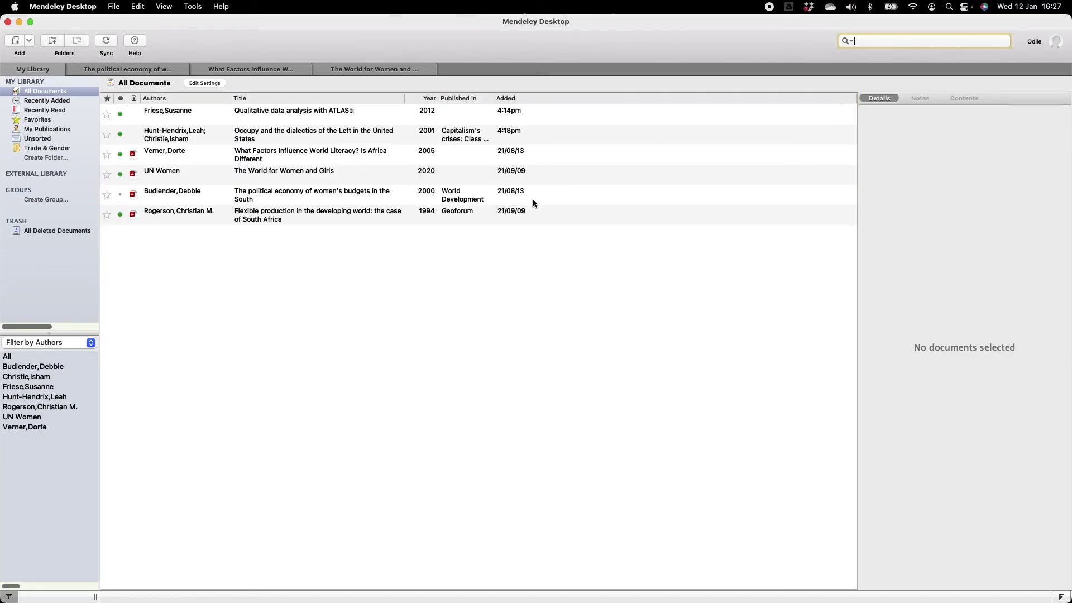
click(36, 377)
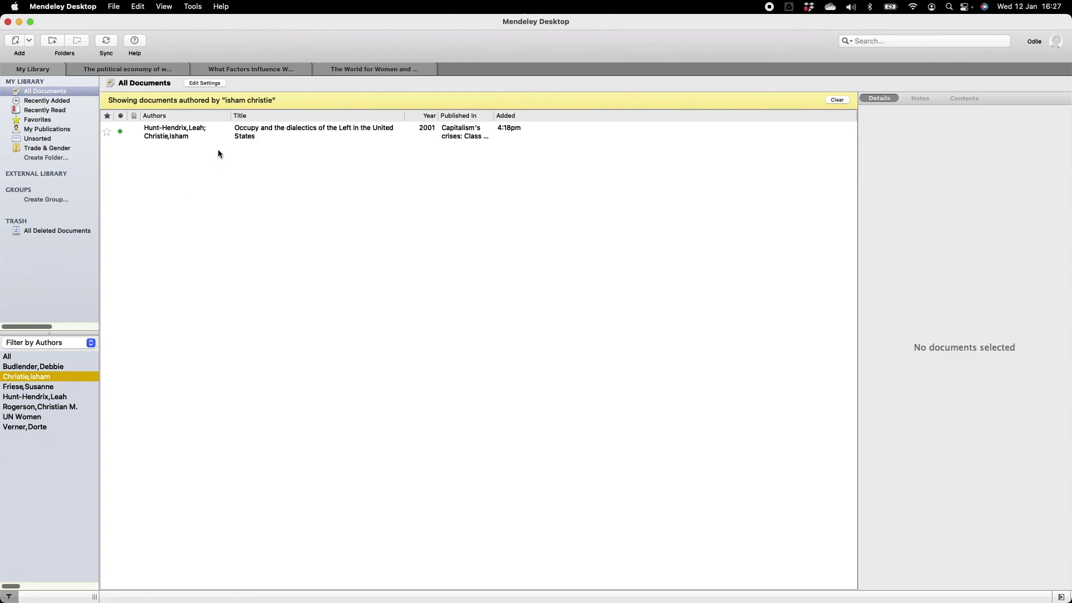